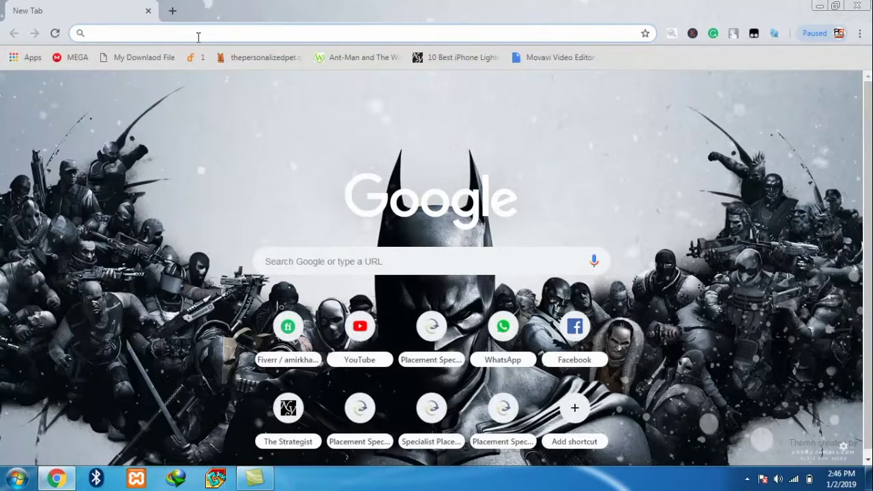
Step: Load the pasted shortened download link in Chrome, reaching its cinebo.net ad page
text(http://dapalan.com/6OQw)
key(Return)
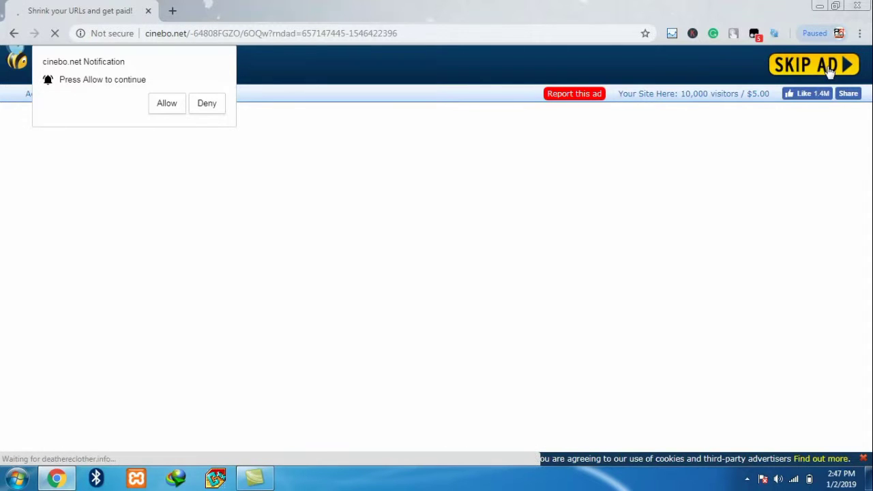
Step: Skip the ad, start downloading Movavi Video Editor Plus 14.1.0 + Crack [CracksNow].rar from Google Drive, then cancel it
click(818, 69)
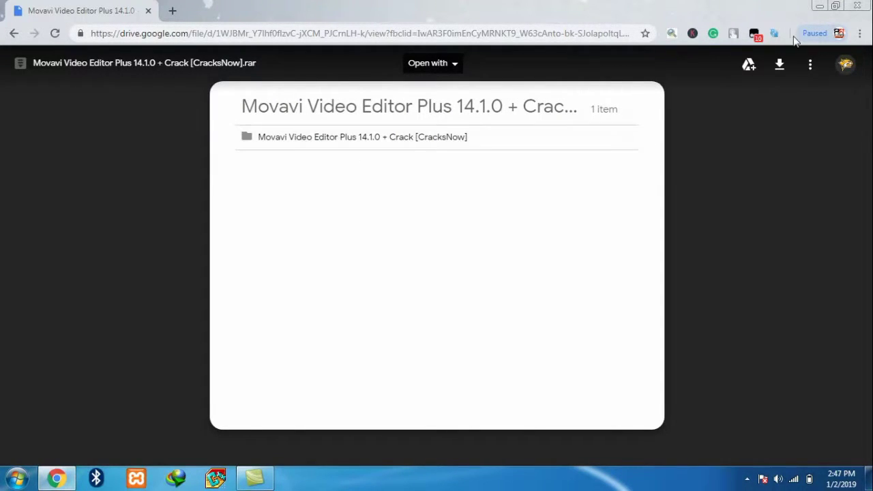
click(780, 66)
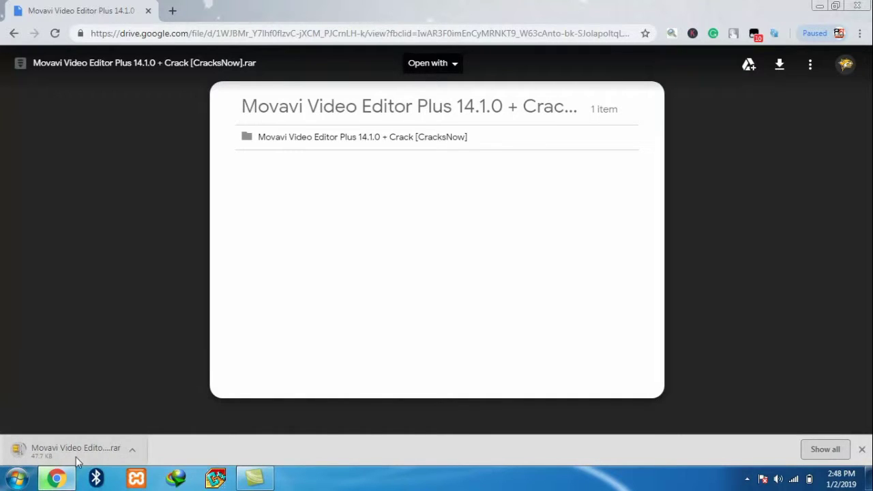
click(132, 451)
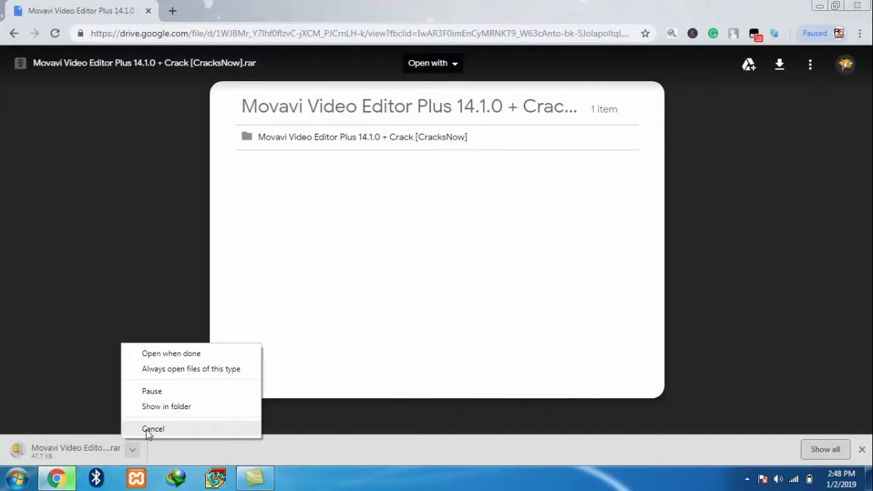
click(147, 428)
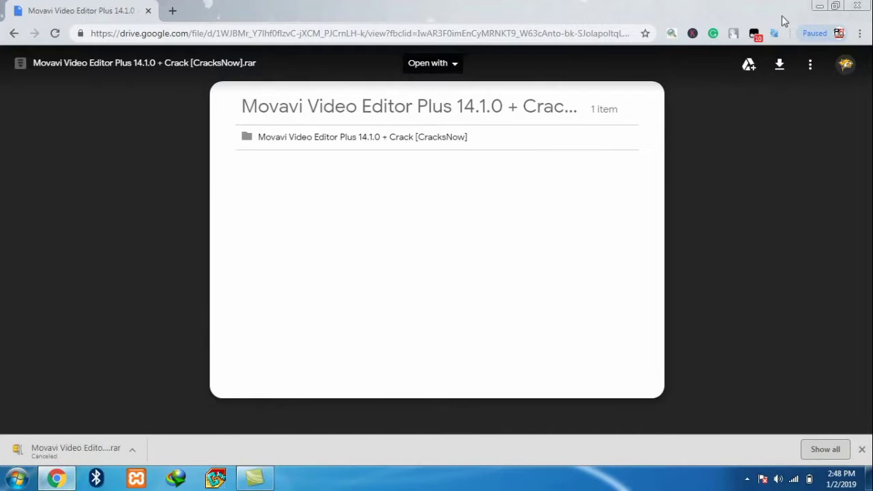
Step: Minimize Chrome and open the Downloads folder from the user's home folder
click(820, 6)
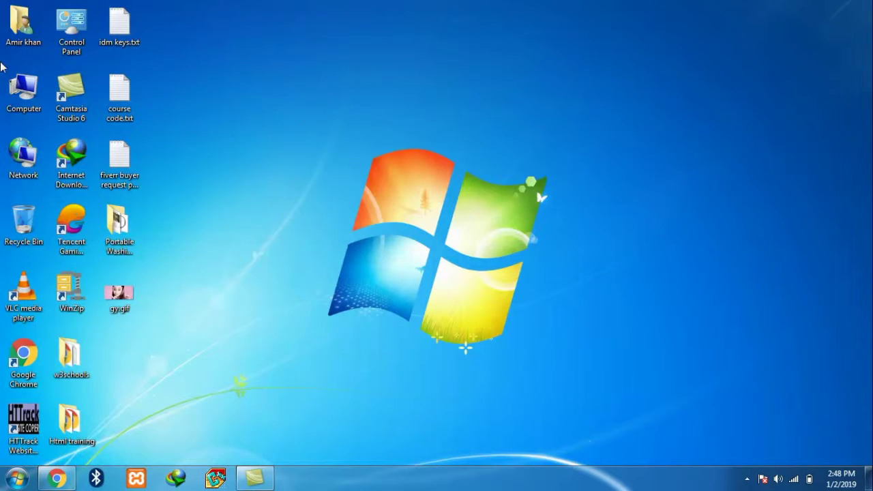
double_click(36, 26)
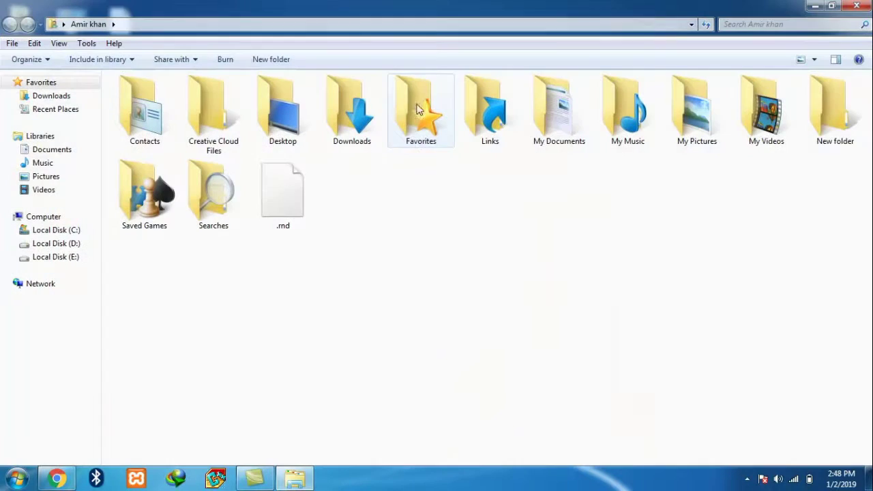
double_click(358, 139)
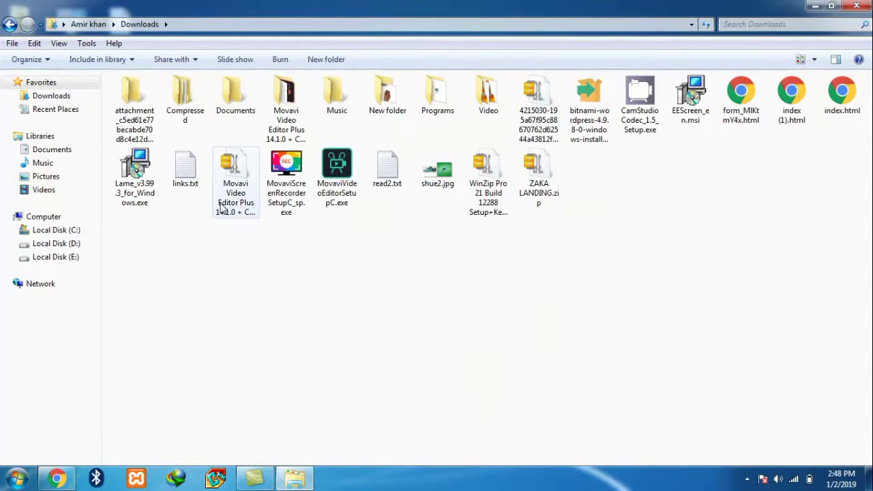
Step: Unzip the Movavi Video Editor Plus archive here with WinZip and open the extracted folder
click(222, 210)
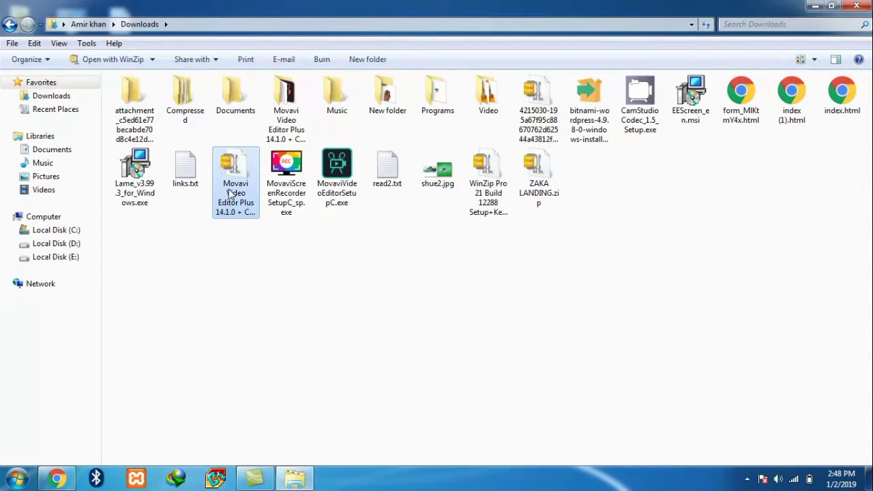
right_click(231, 195)
mouse_move(263, 273)
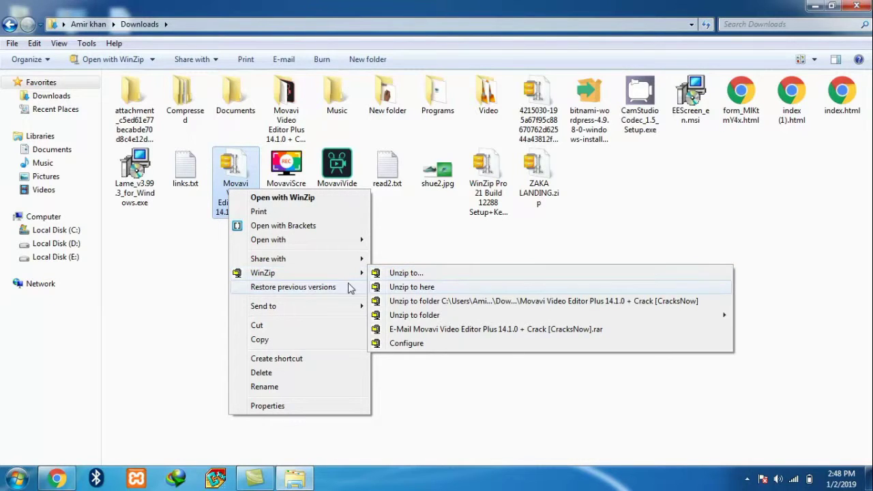
click(140, 305)
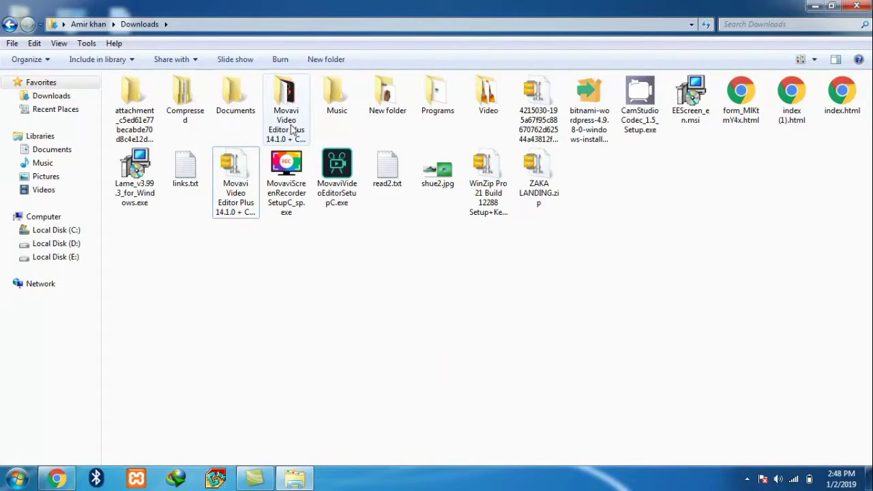
double_click(282, 105)
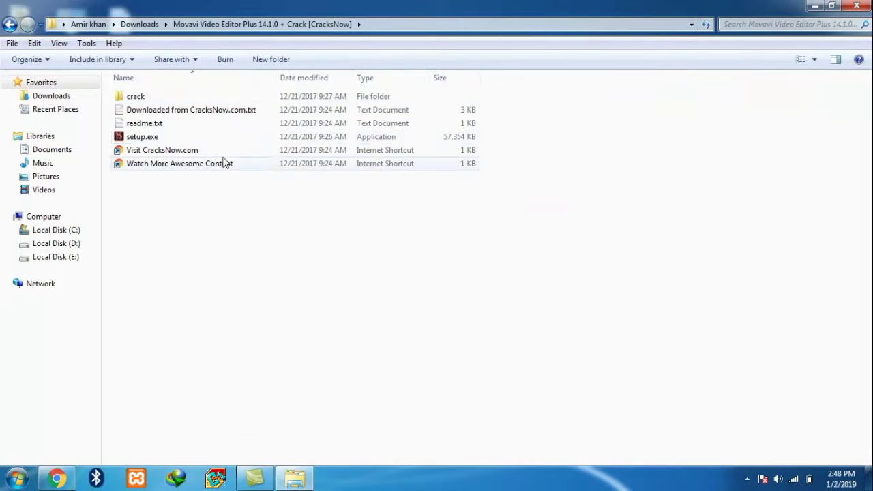
Step: Run setup.exe as administrator with English as the installer language
click(208, 136)
right_click(151, 142)
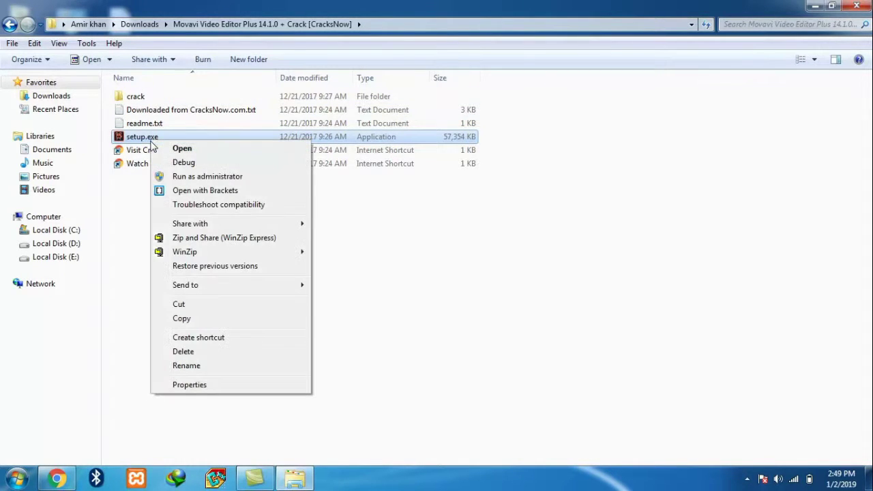
click(177, 177)
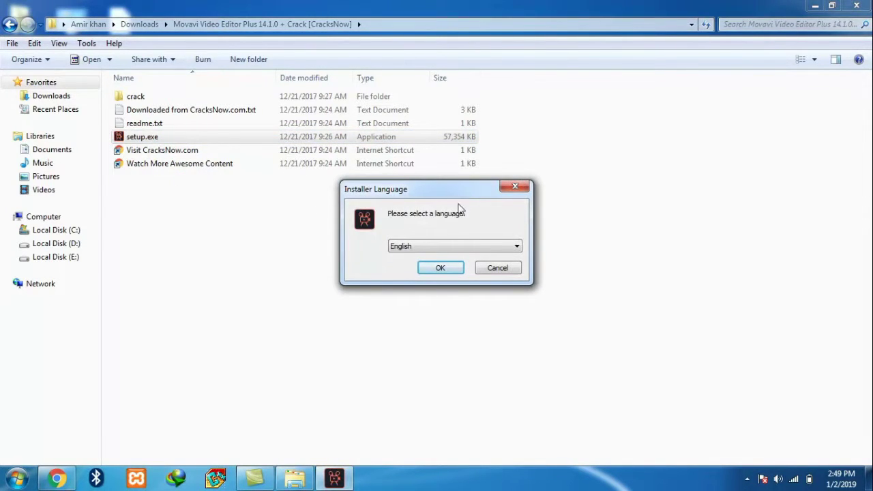
click(441, 268)
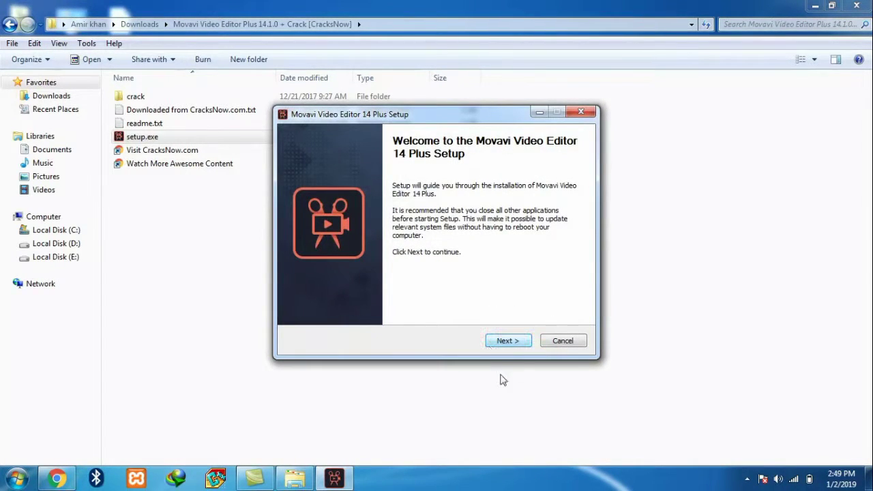
Step: Accept the licence agreement and keep the default install folder
click(508, 343)
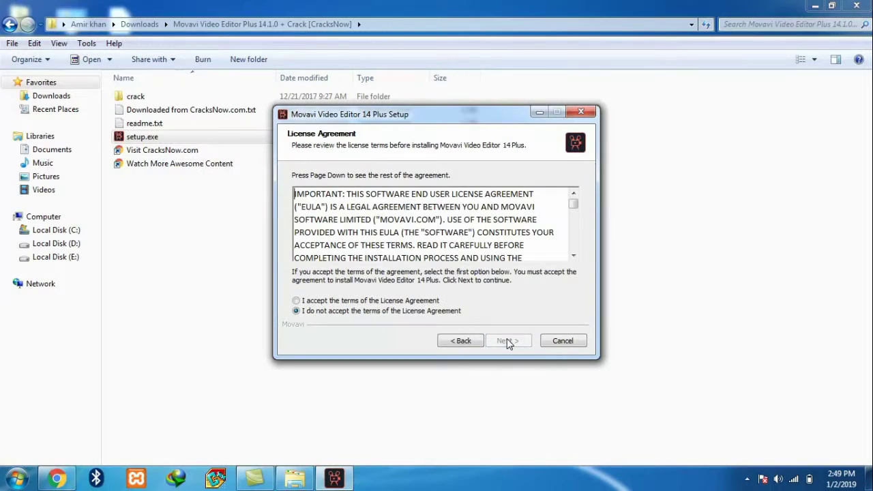
click(298, 301)
click(519, 342)
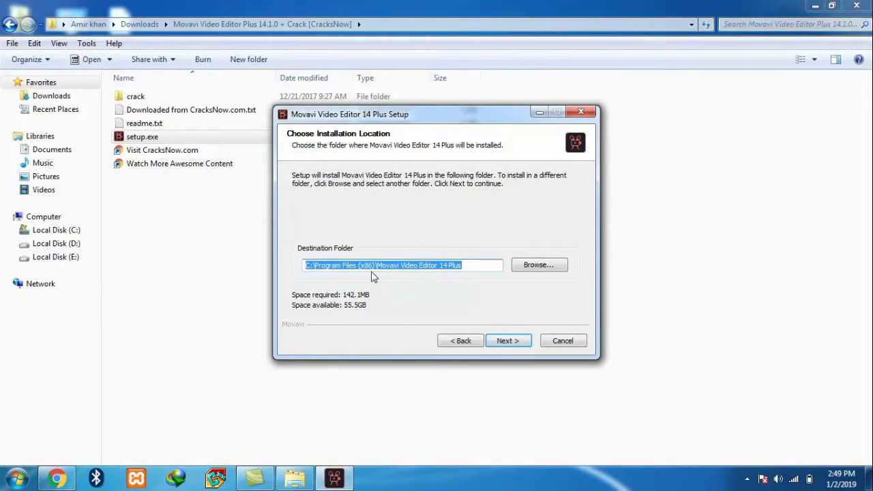
click(507, 341)
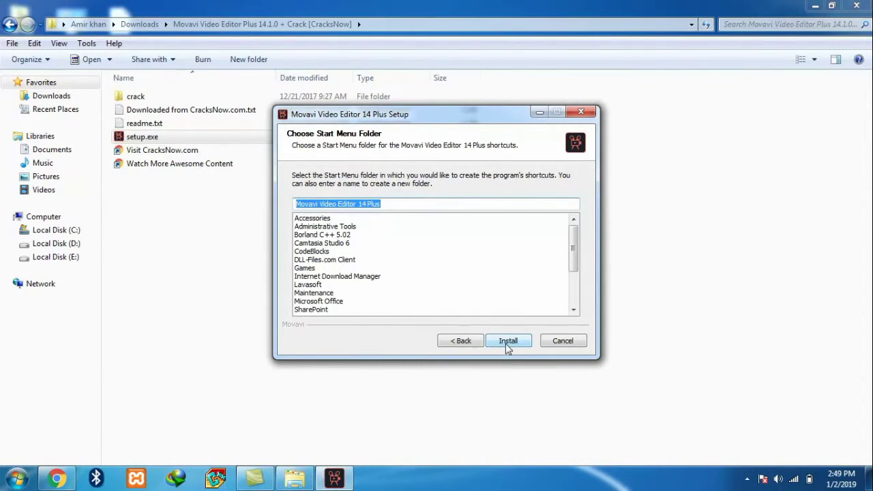
Step: Install with the default Start Menu folder, then finish setup with Run Movavi Video Editor 14 Plus checked
click(507, 344)
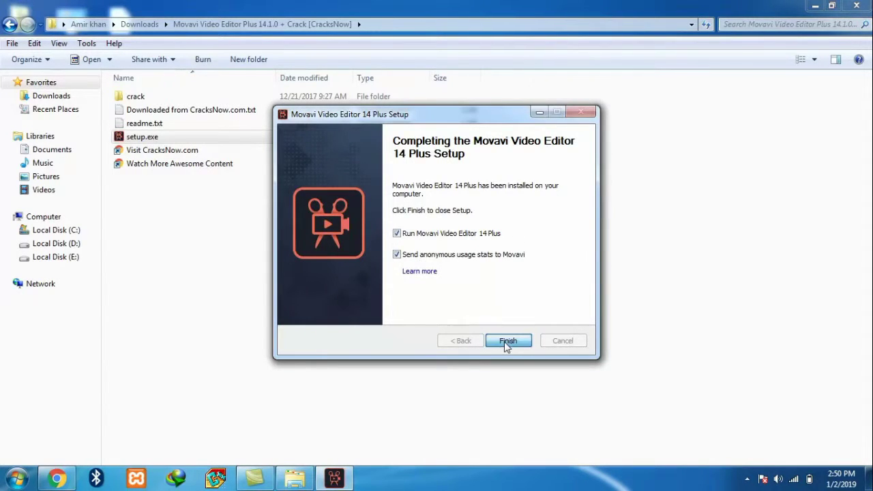
click(508, 341)
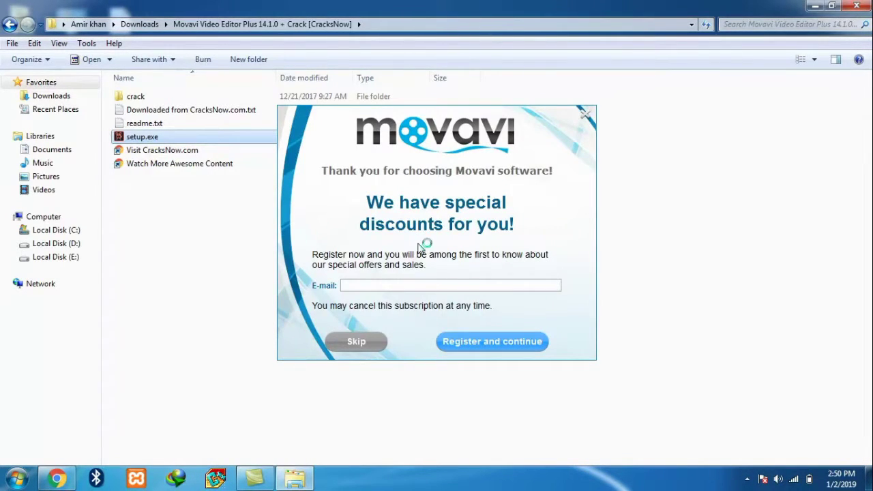
Step: Decline the discount registration, close the leftover Chrome tab, and dismiss the start, version 15 promo and tutorial dialogs
click(354, 341)
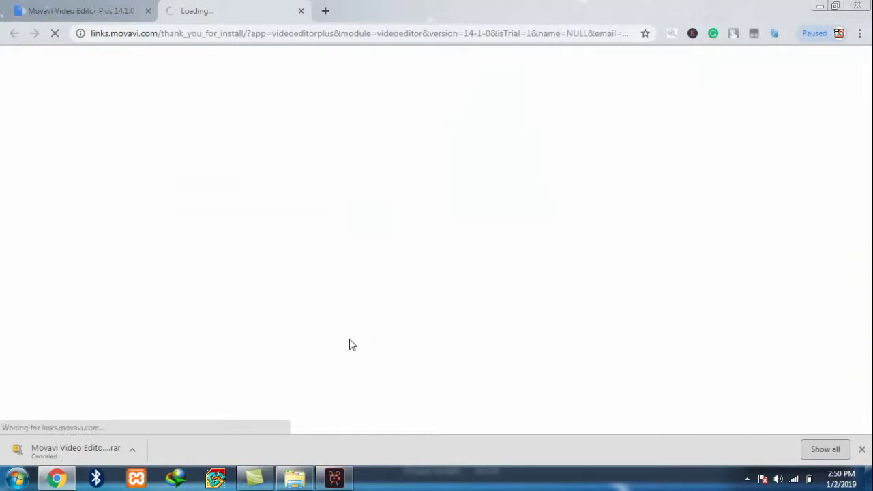
click(302, 12)
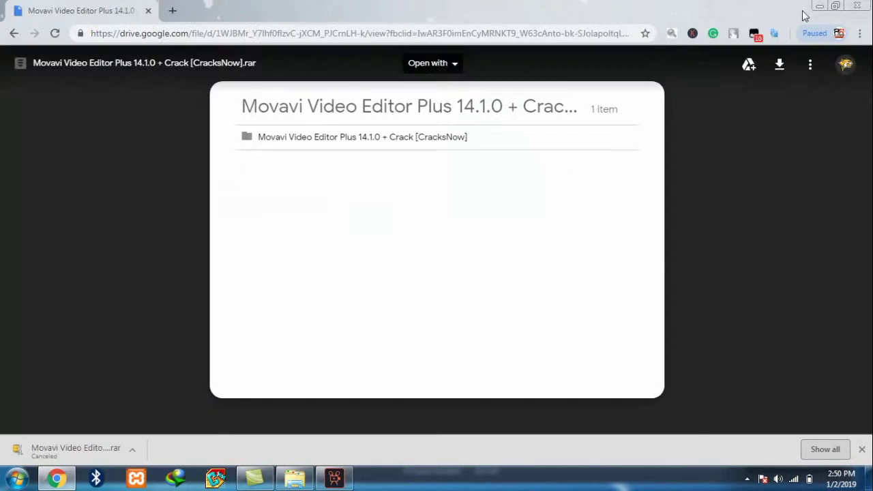
click(819, 6)
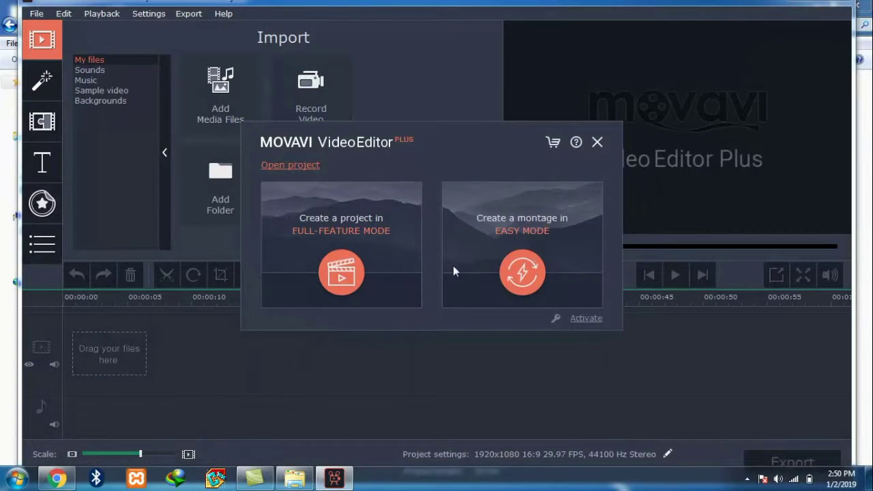
click(598, 142)
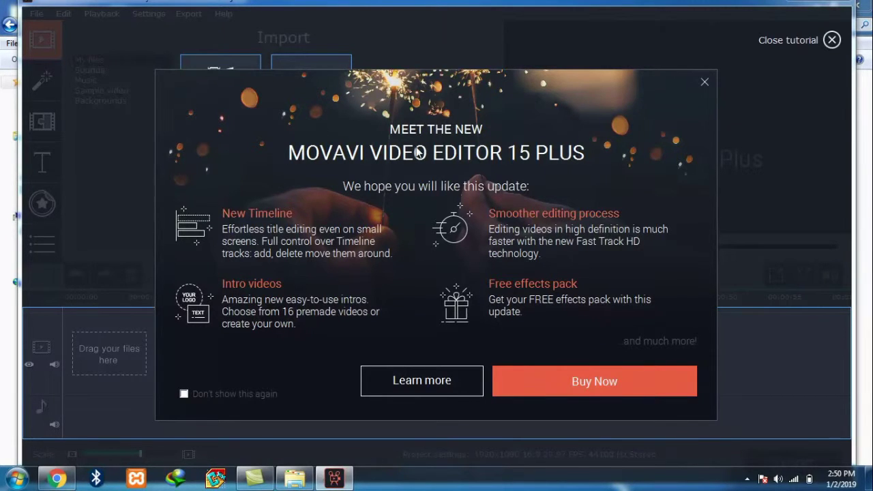
click(705, 84)
click(832, 39)
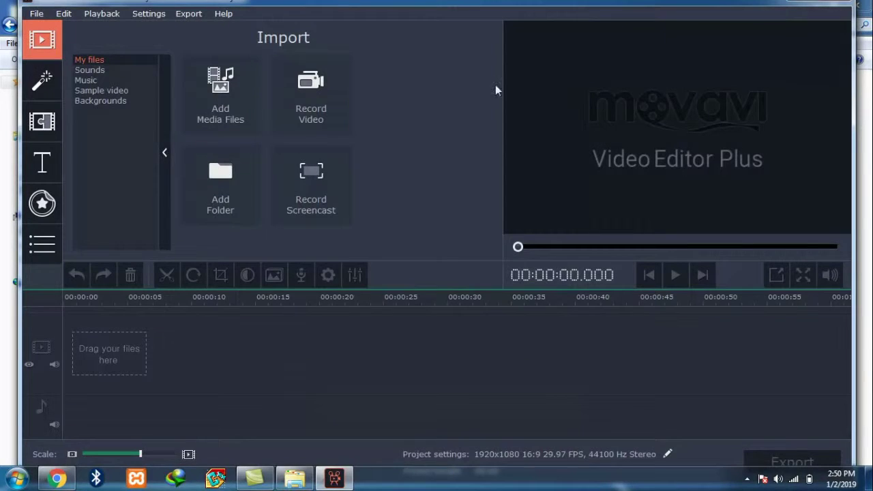
Step: Check the version and trial days in Help > About, then close the editor window
click(224, 14)
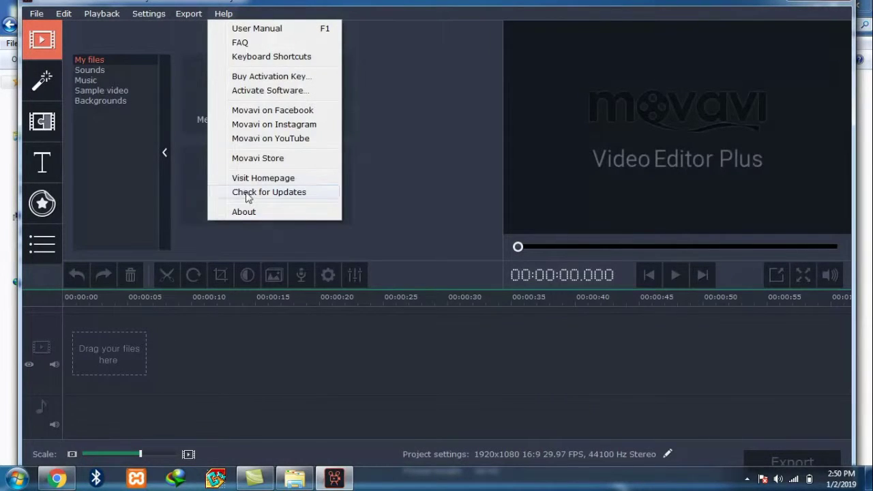
click(251, 211)
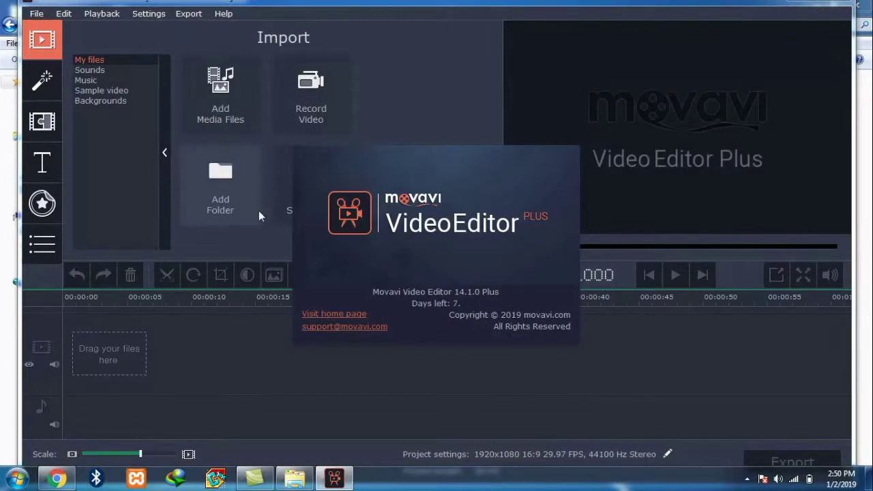
click(342, 213)
drag(651, 5, 498, 98)
click(684, 88)
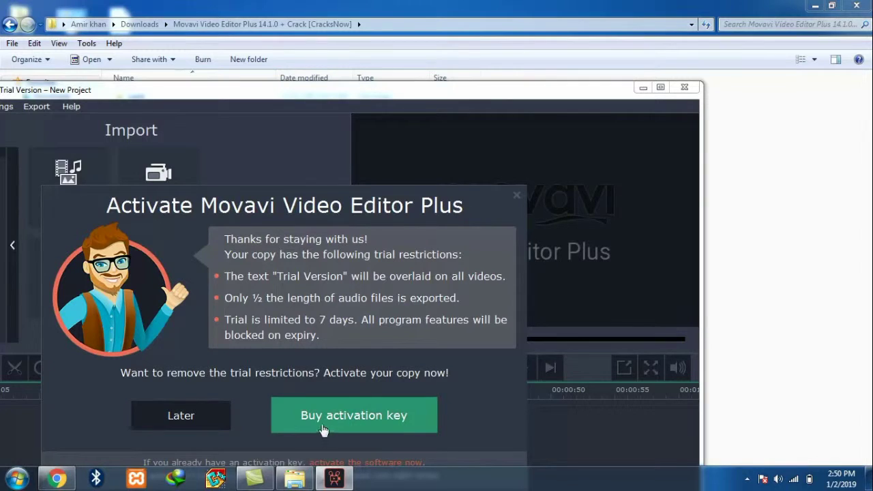
Step: Postpone activation with Later, then copy CoreApp.dll from the crack folder and minimize Explorer
click(216, 425)
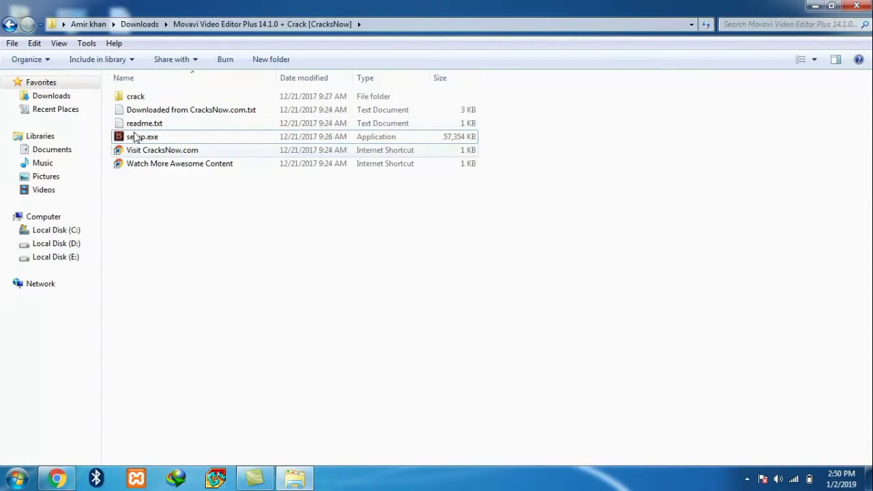
click(130, 99)
double_click(130, 98)
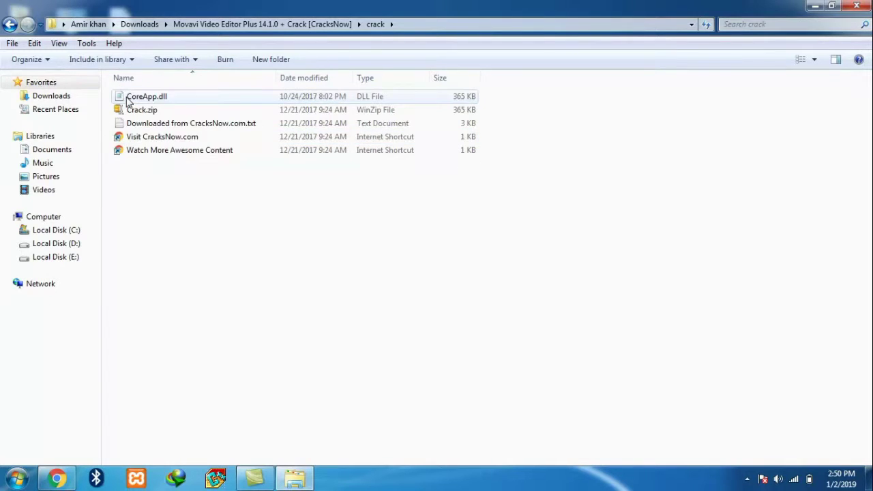
right_click(163, 101)
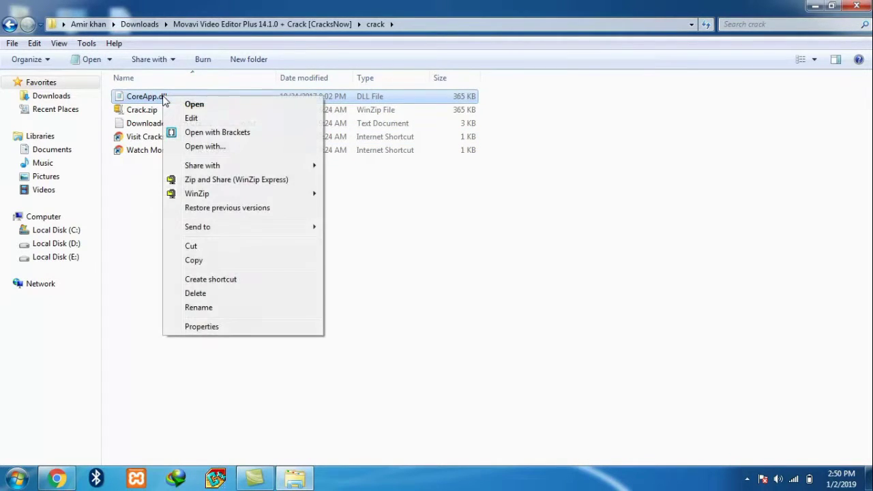
click(196, 261)
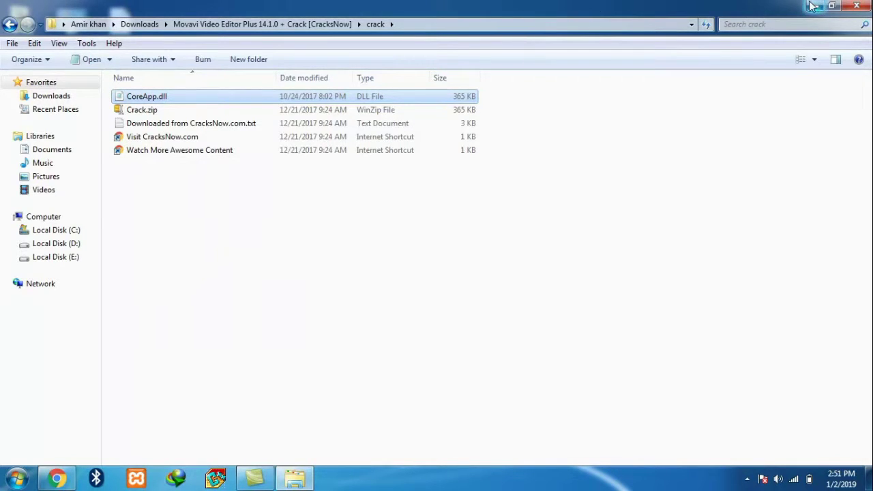
click(812, 6)
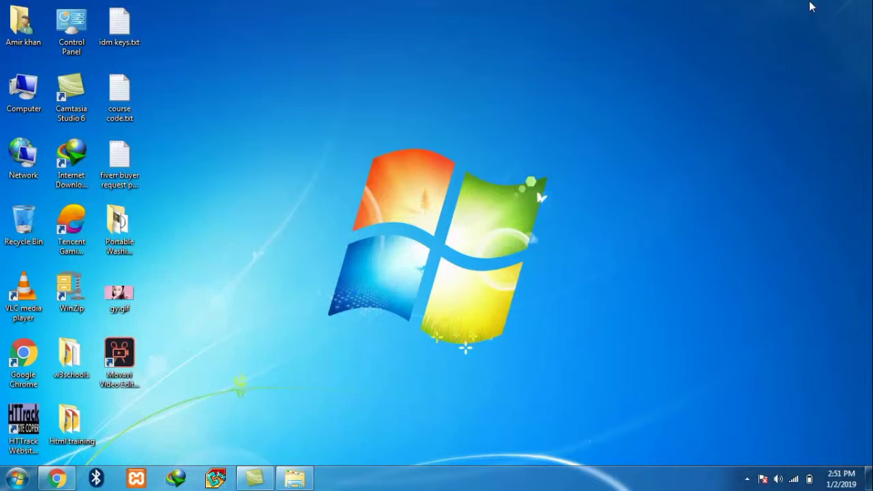
Step: Open the Movavi Video Editor 14 Plus install folder from the desktop shortcut's file location
right_click(121, 368)
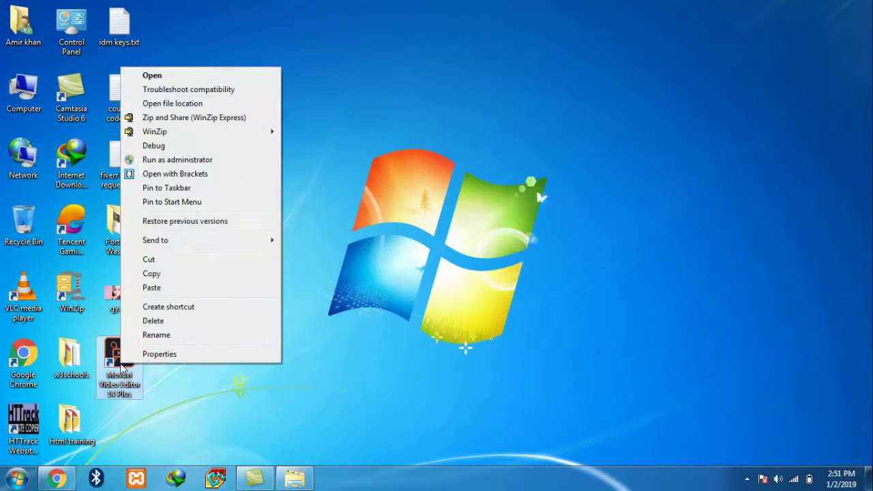
click(188, 106)
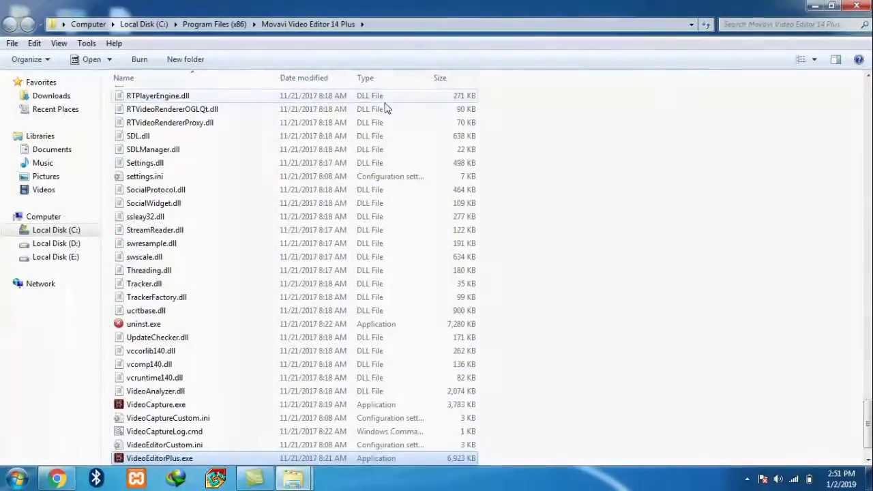
scroll(293, 273, up, 10)
scroll(293, 273, up, 15)
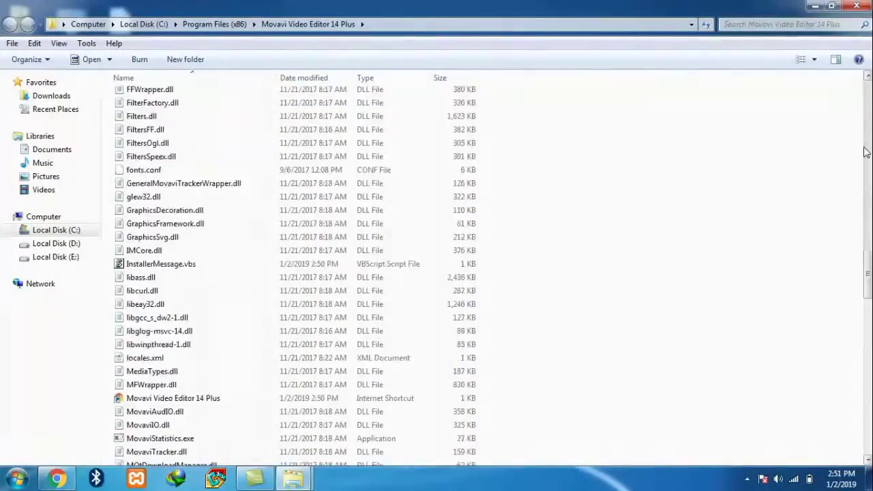
scroll(293, 273, up, 4)
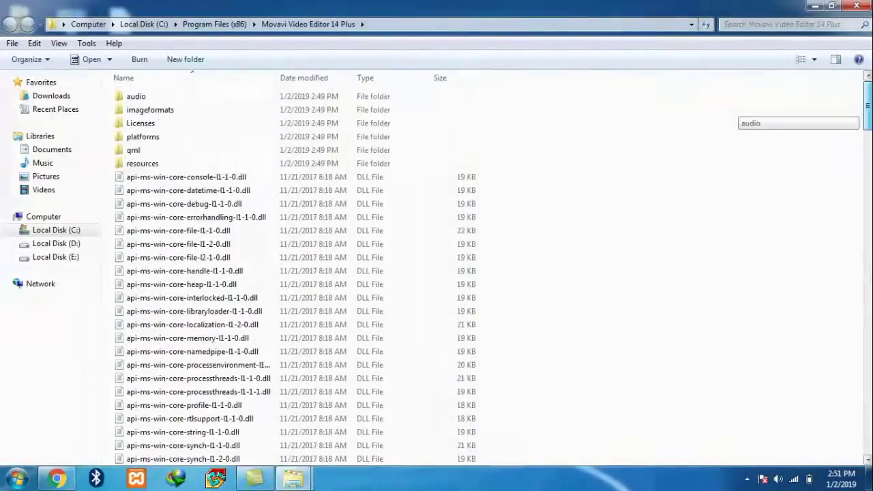
Step: Paste CoreApp.dll there, replacing the original with the crack's 365 KB version
right_click(697, 235)
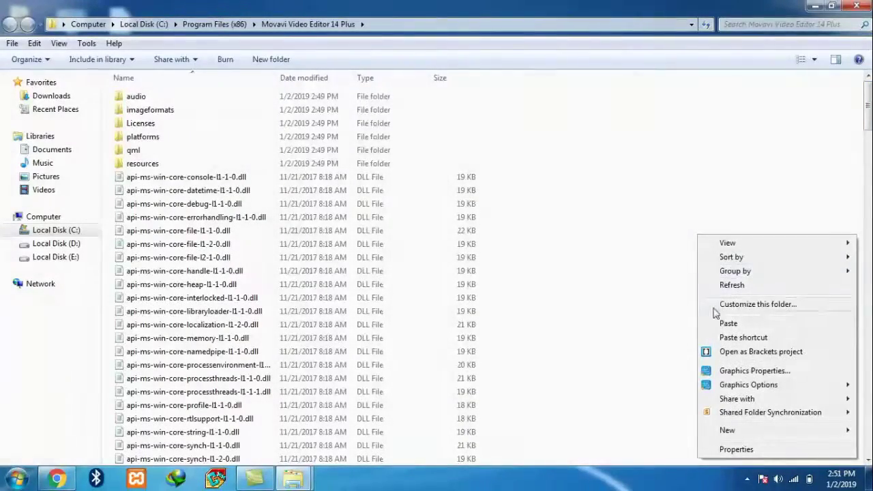
click(727, 324)
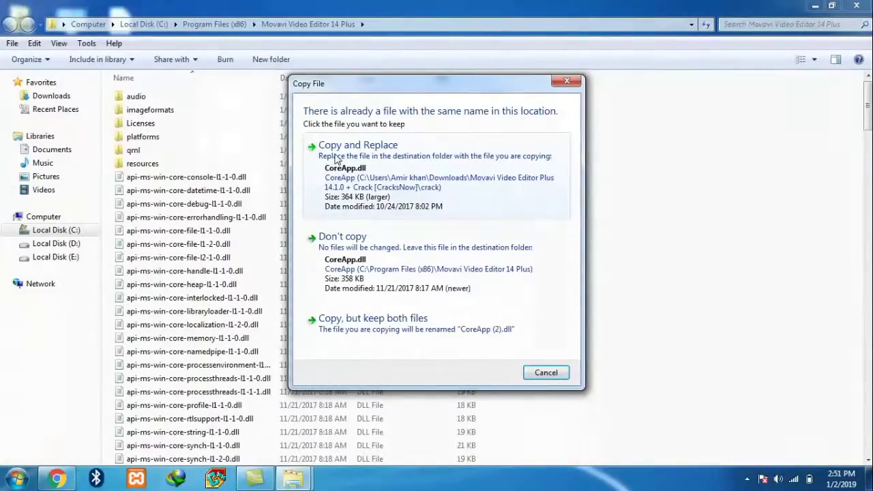
click(400, 163)
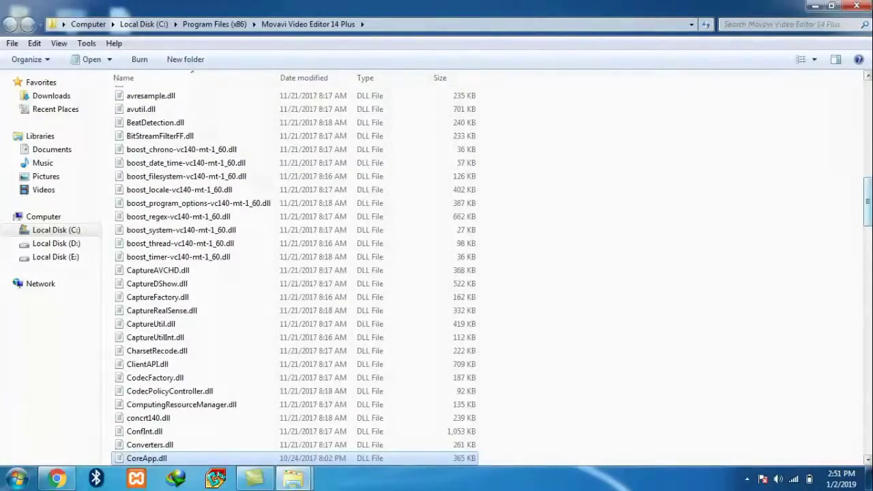
scroll(808, 280, down, 3)
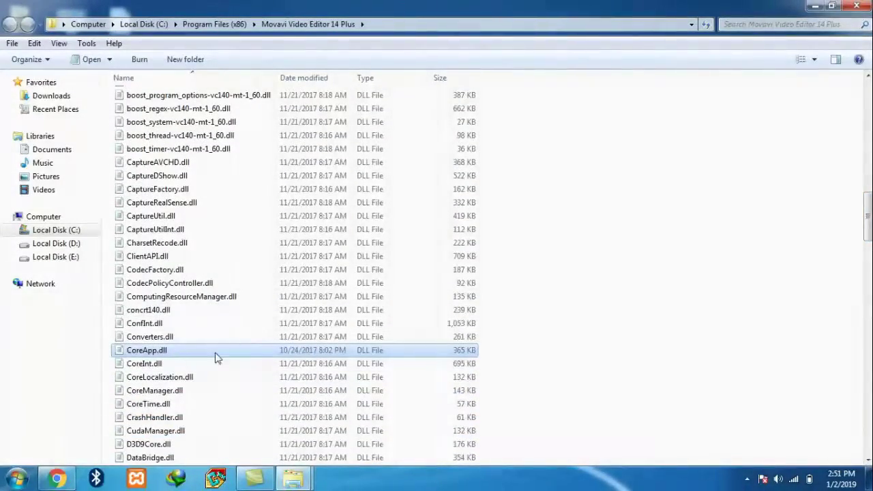